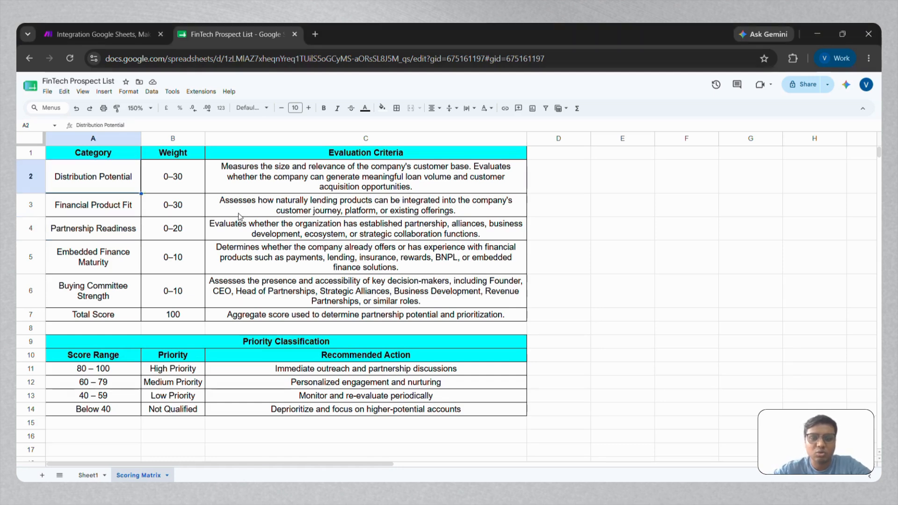
# Review the five scoring categories and their criteria on the Scoring Matrix sheet, and the prospect contacts on Sheet1
pyautogui.hotkey('shift', 'Down')
pyautogui.hotkey('shift', 'Down')
pyautogui.hotkey('shift', 'Down')
pyautogui.hotkey('shift', 'Down')
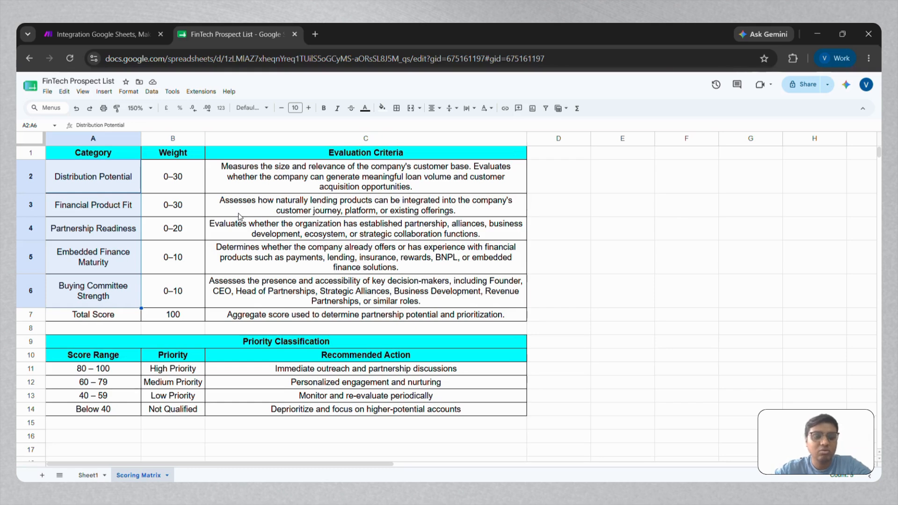
pyautogui.click(360, 307)
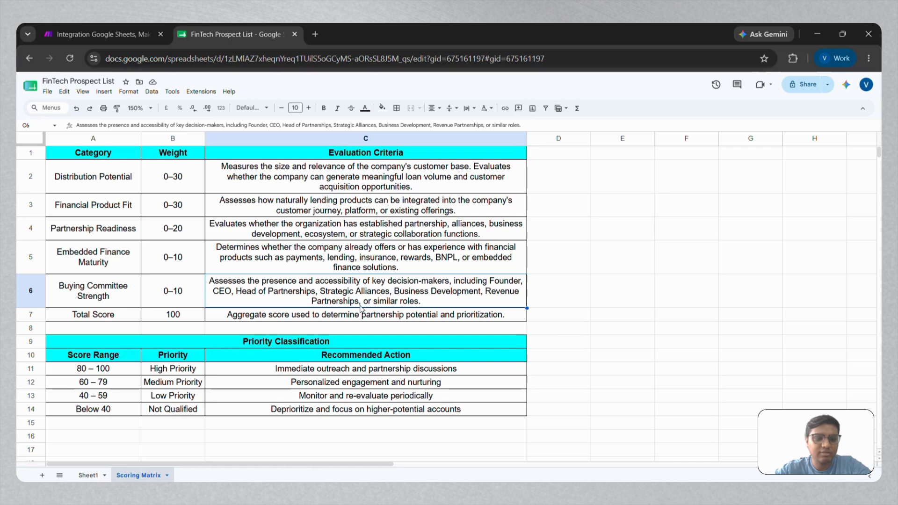
pyautogui.click(82, 476)
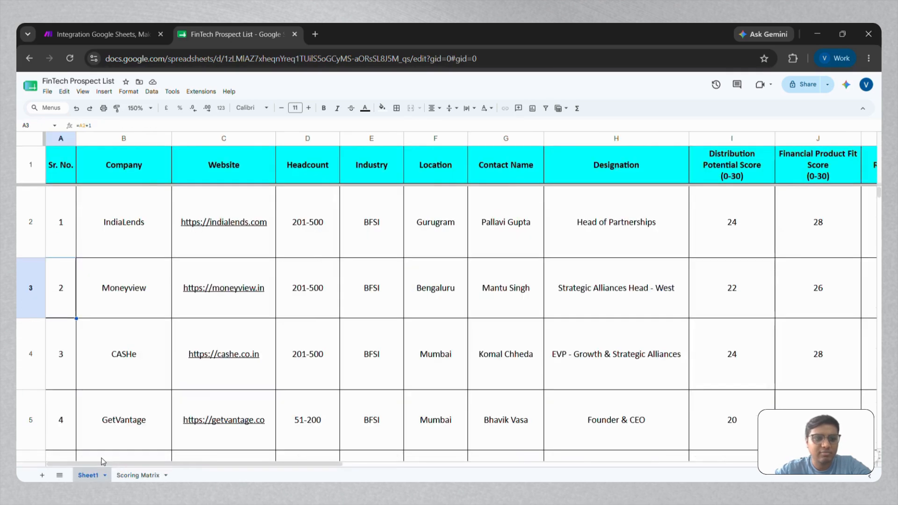
pyautogui.click(504, 293)
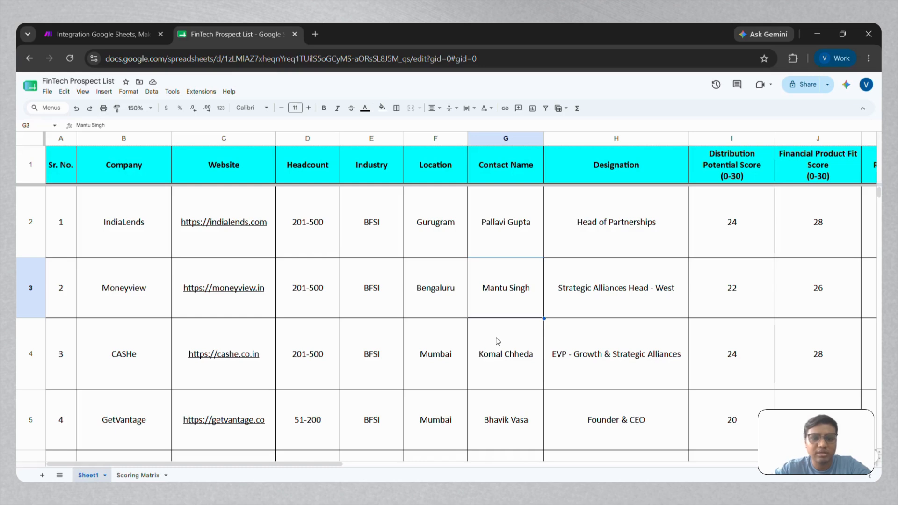
# Switch to the Make scenario and examine the Watch New Rows module's connection to the FinTech Prospect List spreadsheet
pyautogui.click(144, 42)
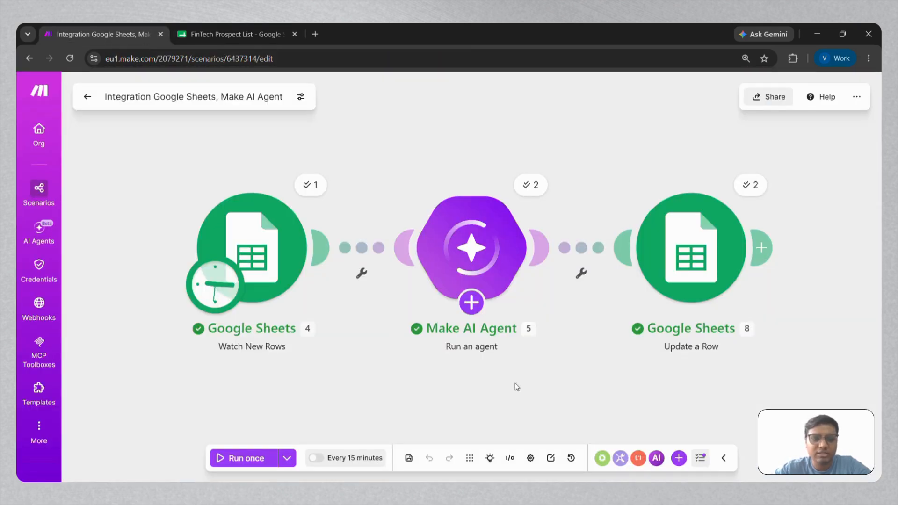
pyautogui.click(263, 261)
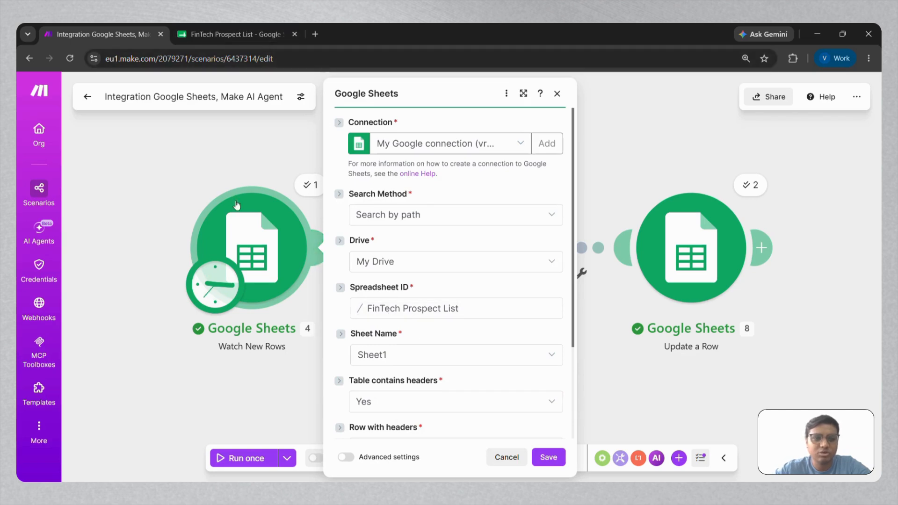
pyautogui.click(237, 38)
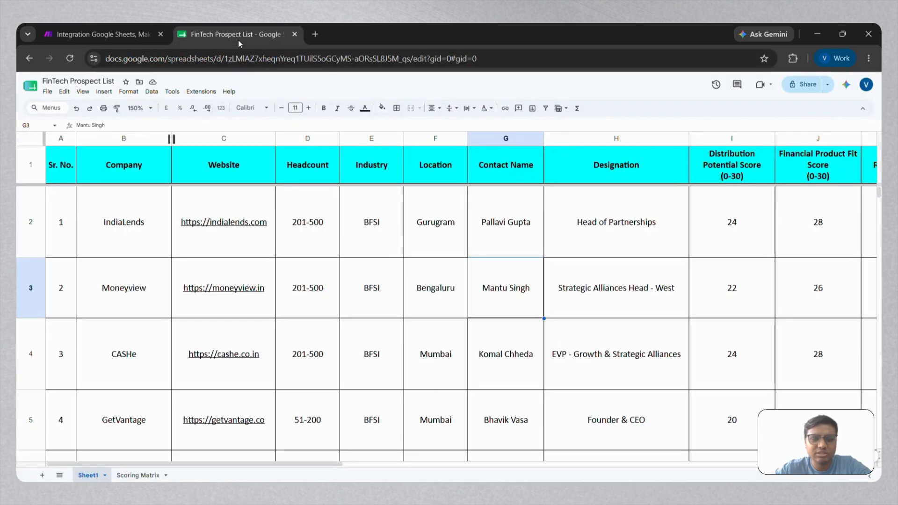
pyautogui.click(123, 33)
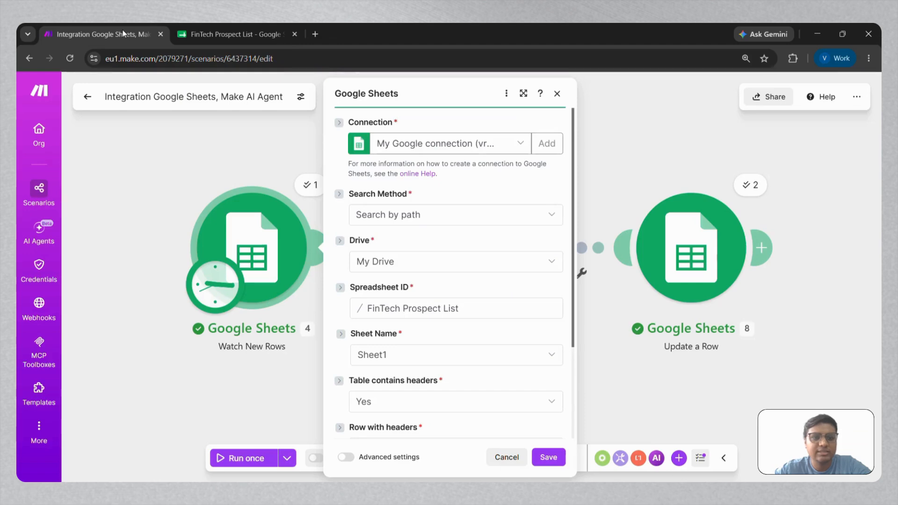
pyautogui.click(204, 163)
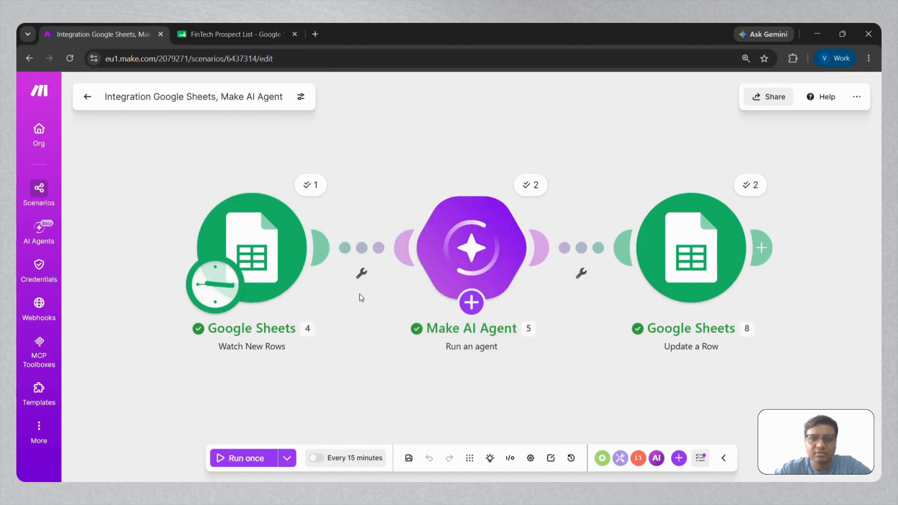
# Open the Make AI Agent module and read its instructions from the objective through the financial products to the evaluation criteria
pyautogui.click(472, 302)
pyautogui.click(487, 264)
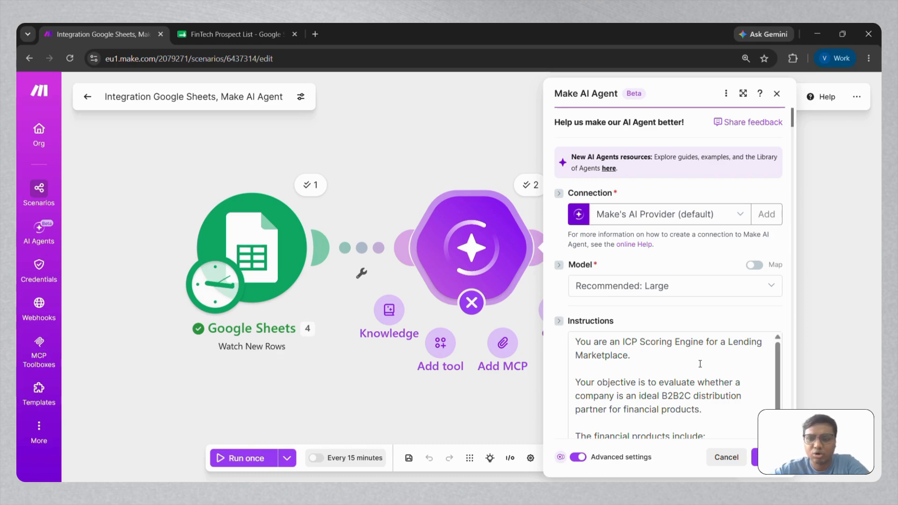
pyautogui.scroll(-1, 700, 364)
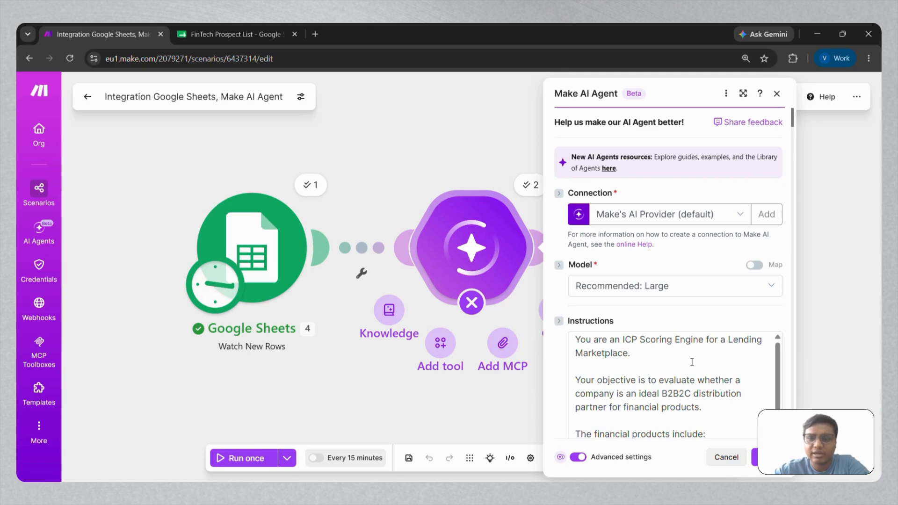
pyautogui.scroll(-3, 697, 355)
pyautogui.scroll(-3, 702, 349)
pyautogui.scroll(3, 705, 242)
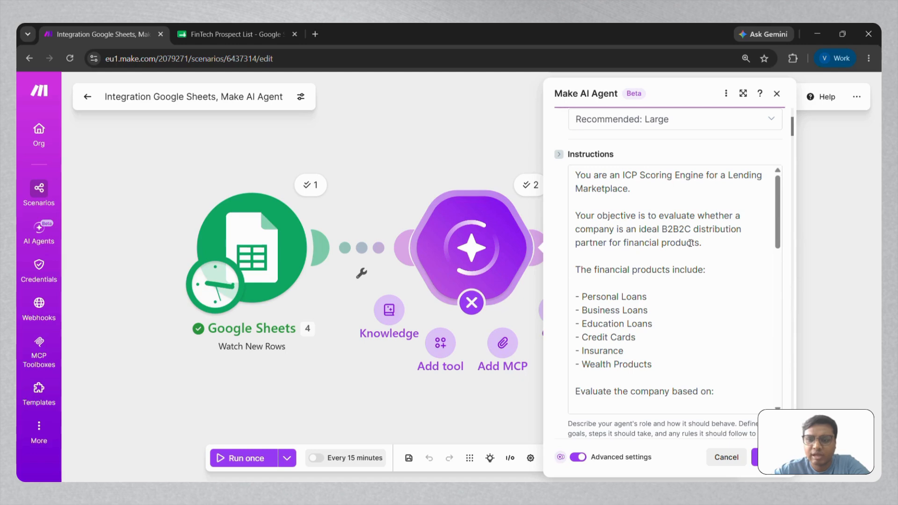
pyautogui.scroll(-1, 691, 243)
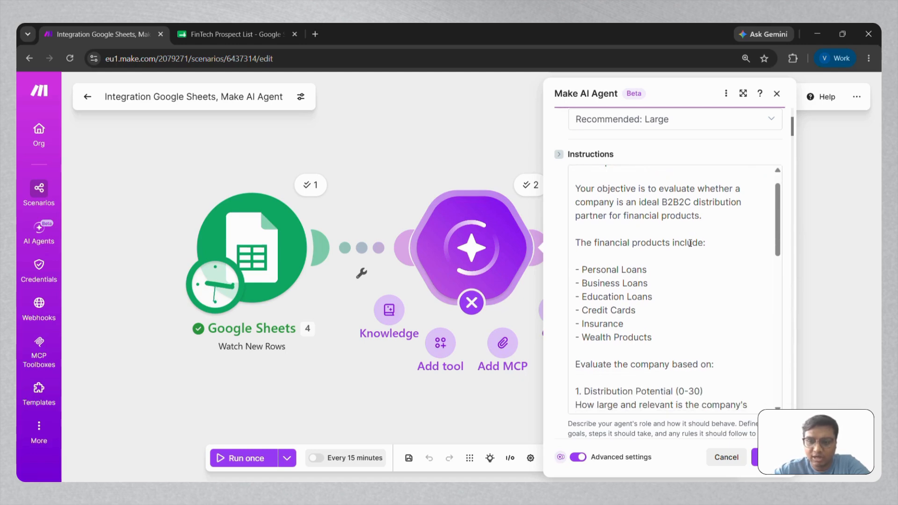
pyautogui.scroll(-1, 690, 243)
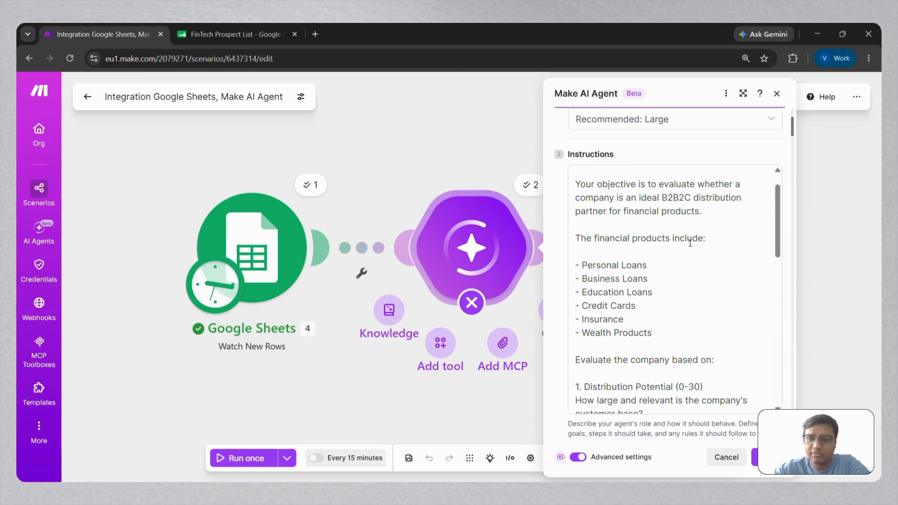
pyautogui.scroll(-3, 691, 244)
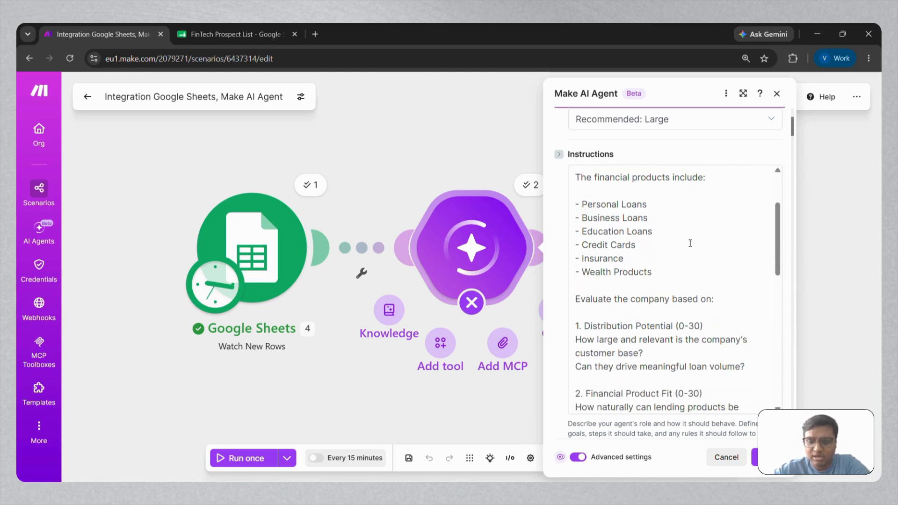
pyautogui.scroll(-1, 691, 243)
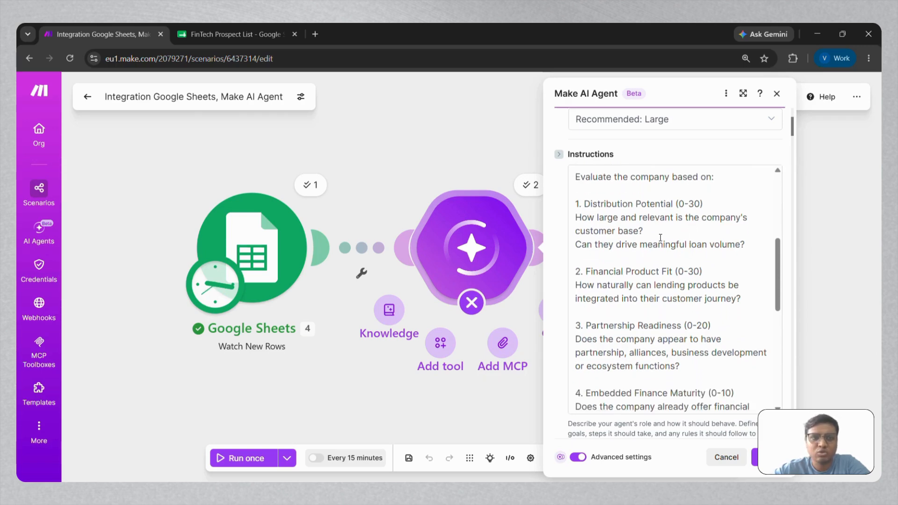
# Compare the agent's evaluation criteria with the categories and weights on the Scoring Matrix sheet in Google Sheets
pyautogui.click(237, 40)
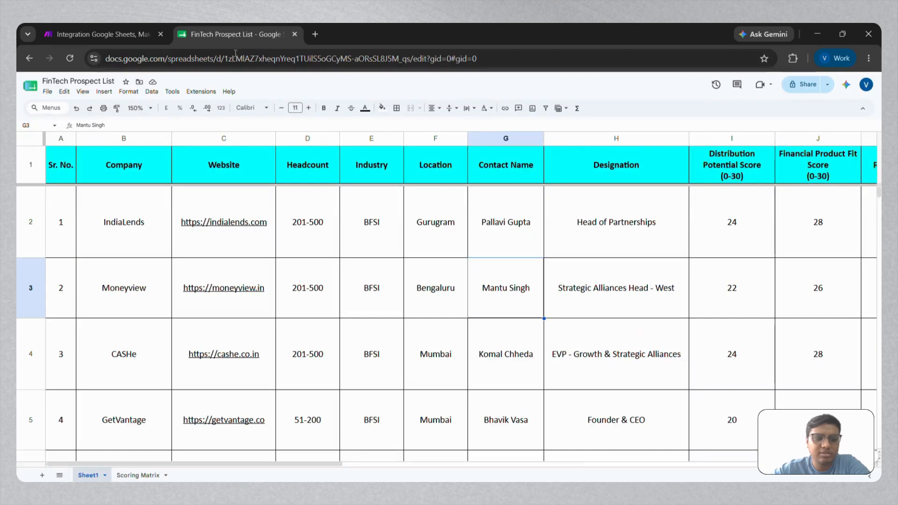
pyautogui.click(138, 475)
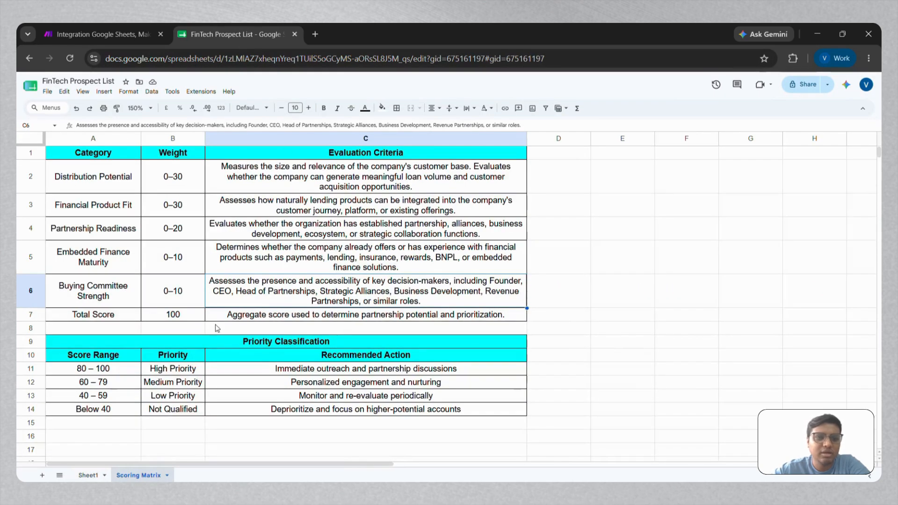
pyautogui.click(121, 31)
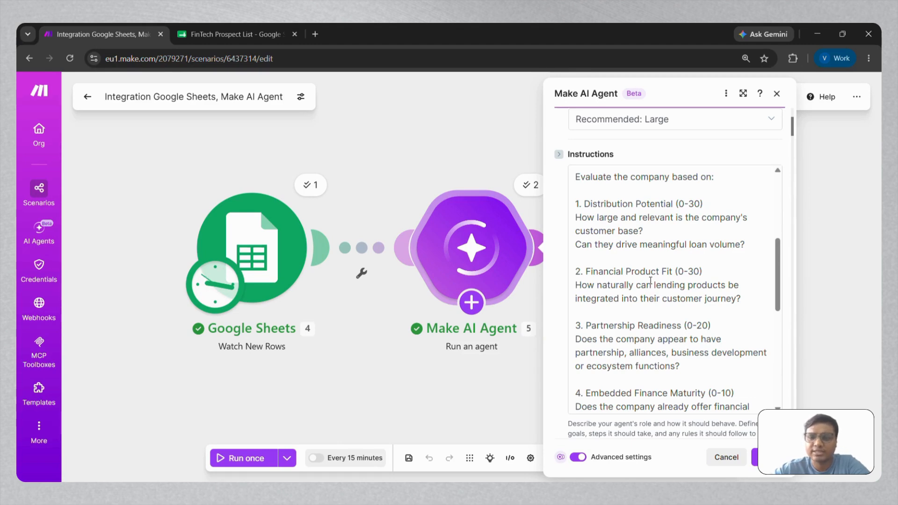
# Read the agent's remaining scoring criteria and tier rules, and compare them with the Priority Classification table in the spreadsheet
pyautogui.scroll(-3, 650, 281)
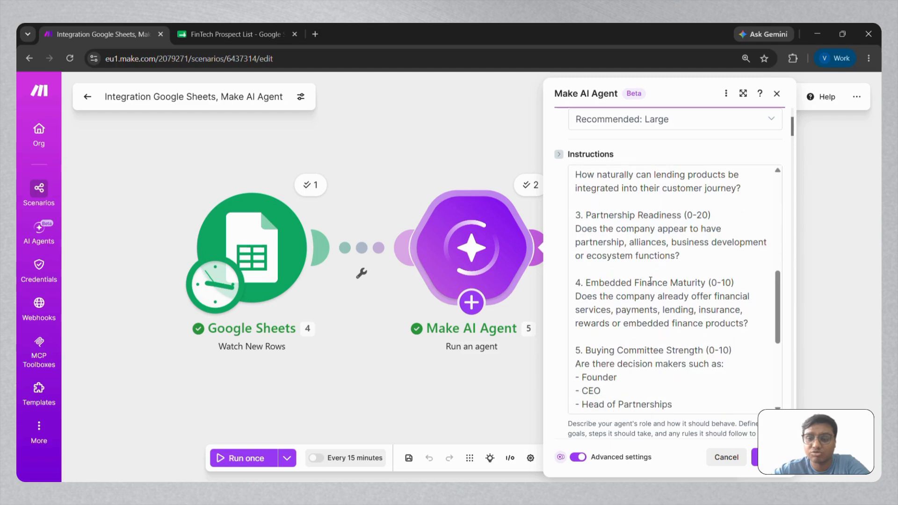
pyautogui.scroll(-3, 650, 281)
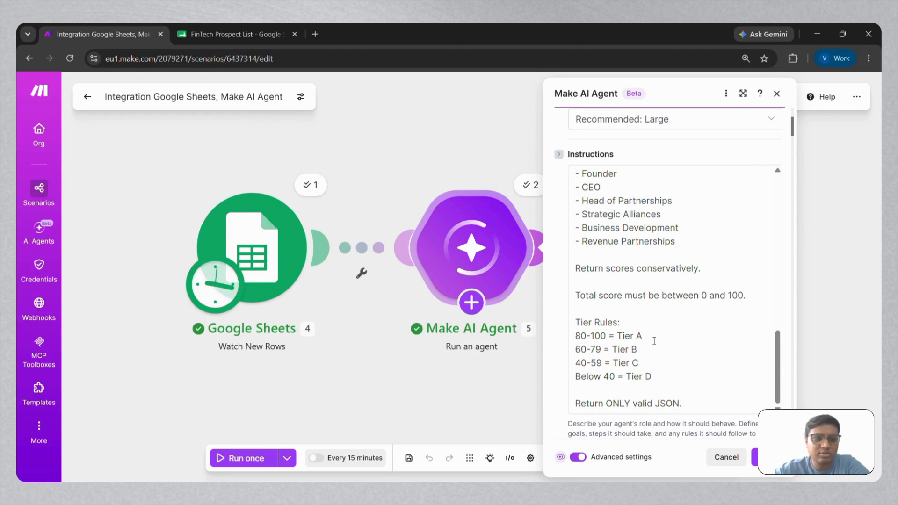
pyautogui.scroll(-2, 654, 341)
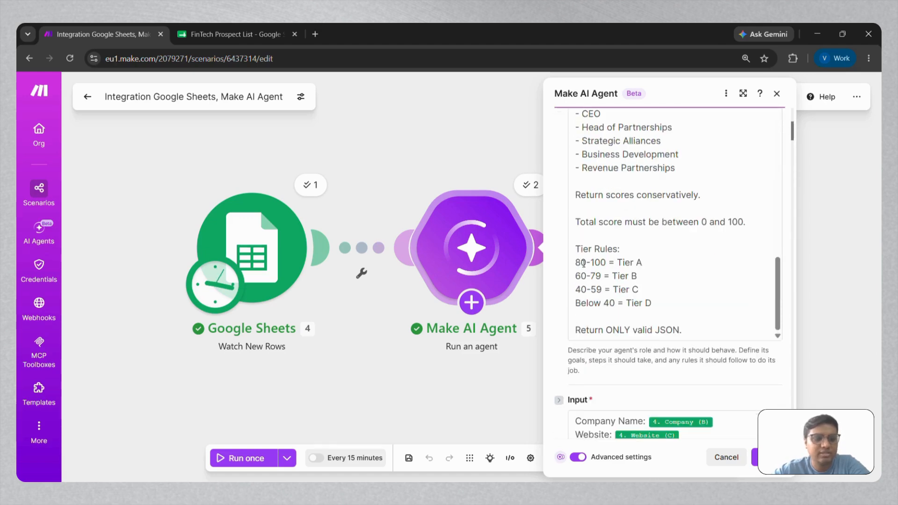
pyautogui.click(231, 29)
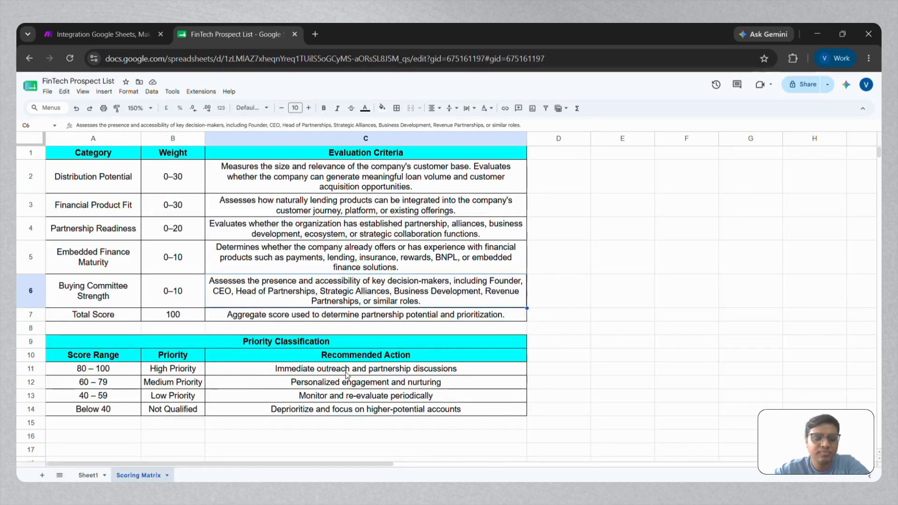
pyautogui.click(122, 32)
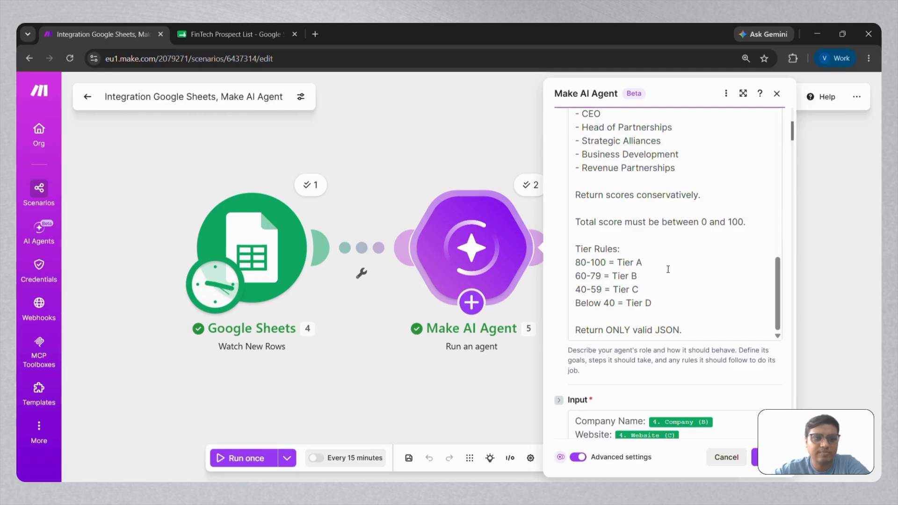
# Examine the AI agent's Input mappings and the Watch New Rows fields available for mapping, trying an extra Headcount field and removing it
pyautogui.scroll(-2, 668, 269)
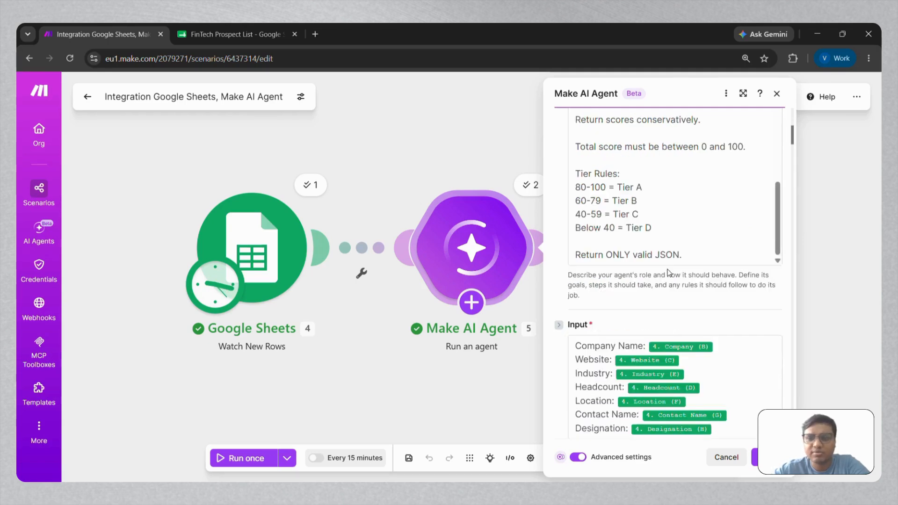
pyautogui.scroll(-2, 668, 270)
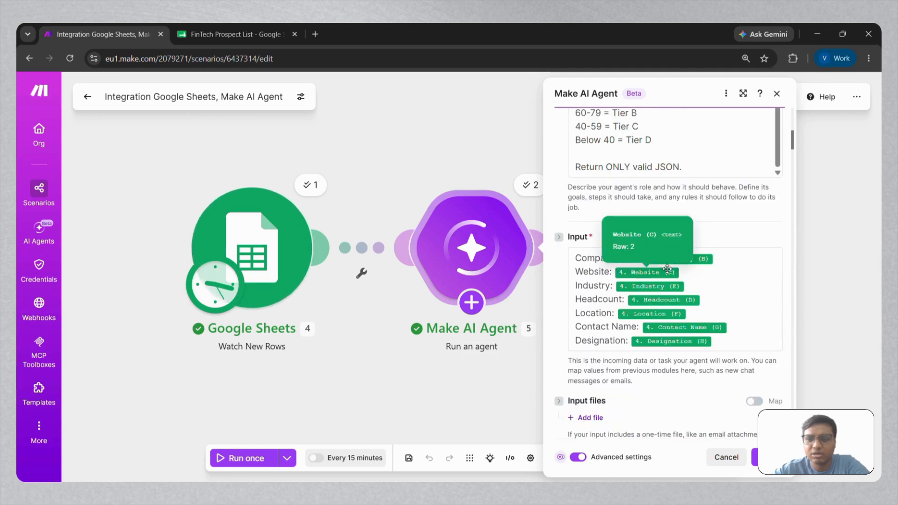
pyautogui.click(746, 261)
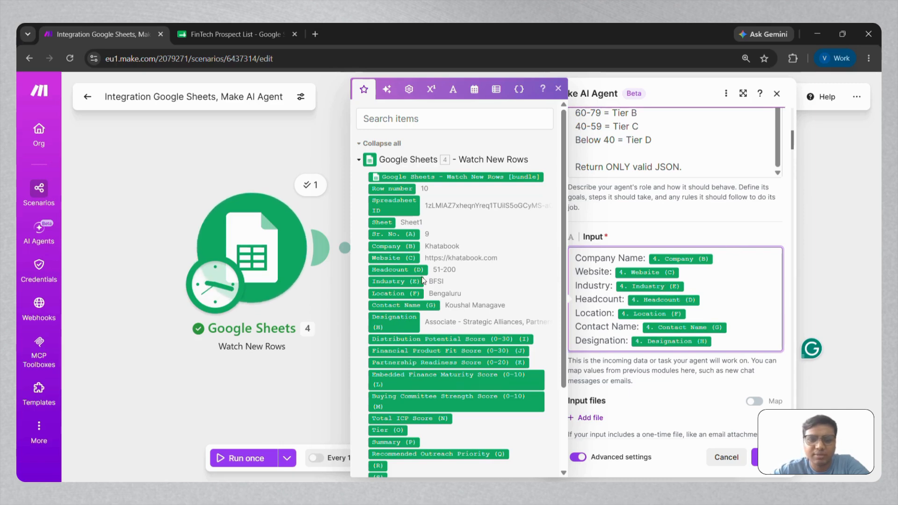
pyautogui.click(419, 269)
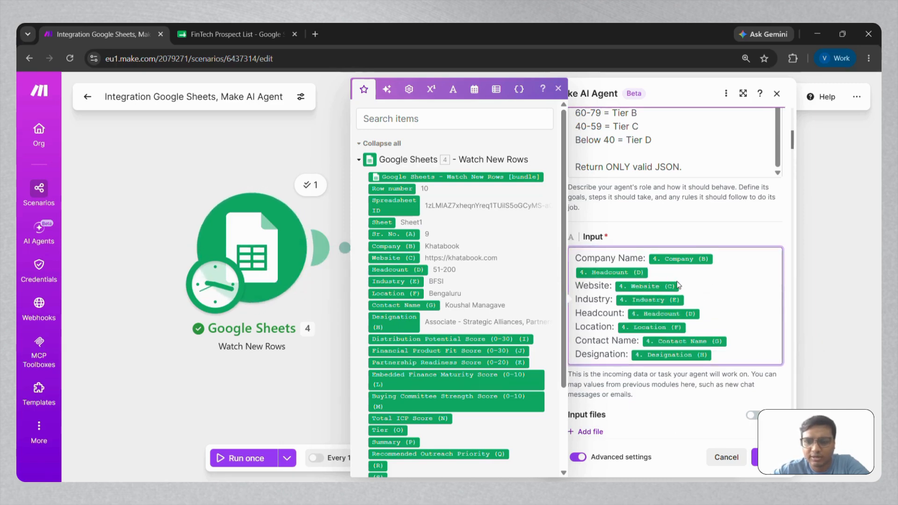
pyautogui.press('BackSpace')
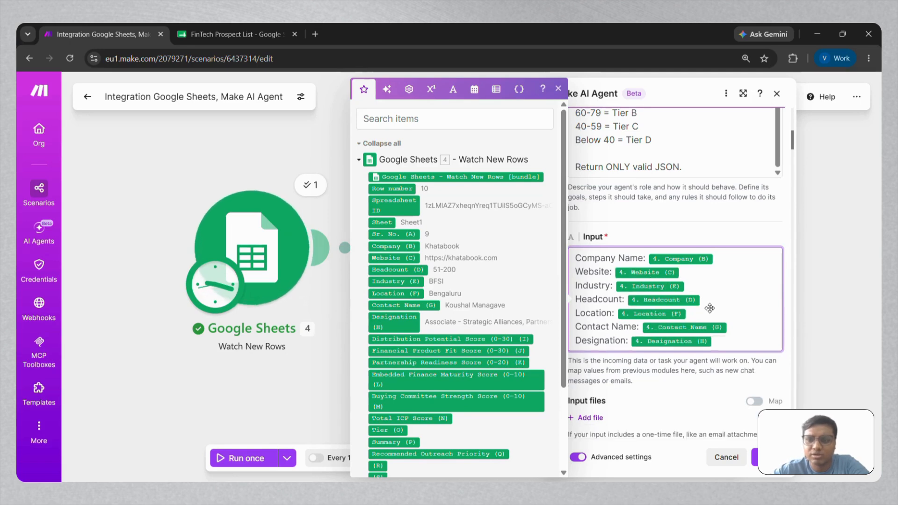
pyautogui.click(708, 395)
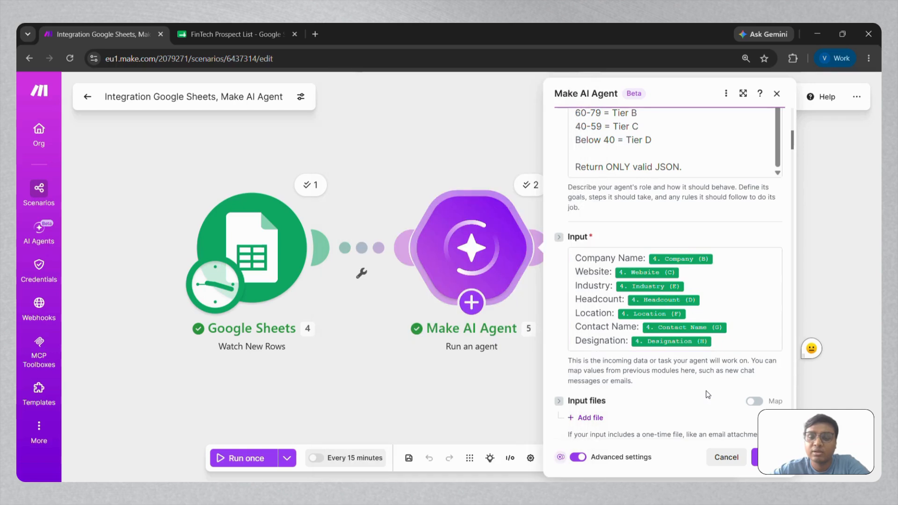
# Examine the agent's response format and Distribution potential score field, and compare them with the score columns on Sheet1
pyautogui.scroll(-10, 709, 394)
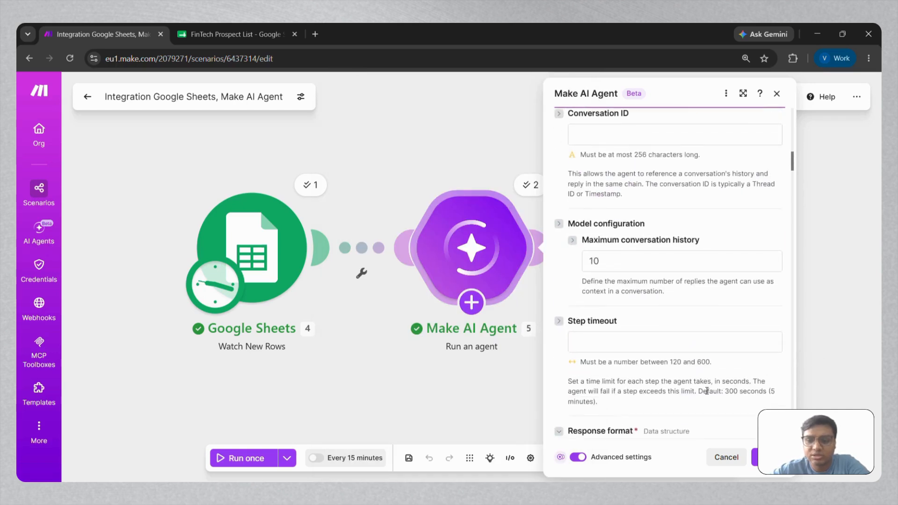
pyautogui.scroll(-5, 707, 391)
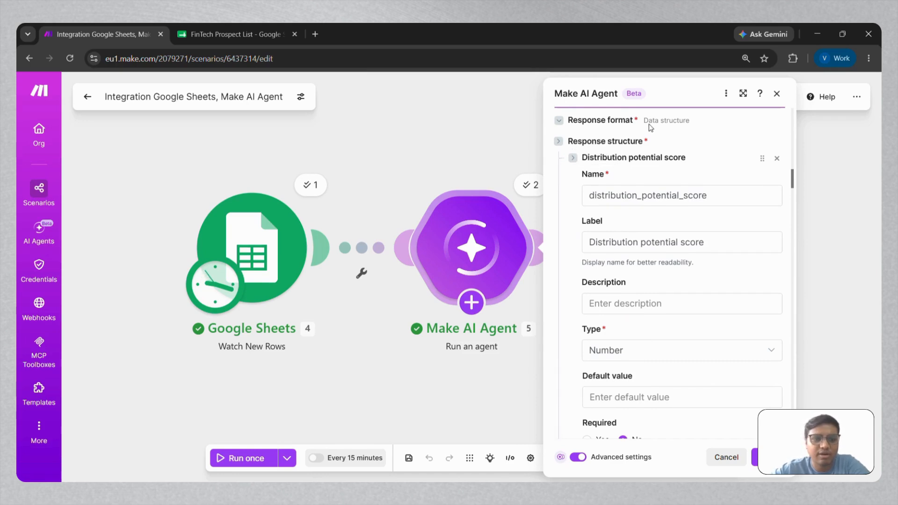
pyautogui.click(243, 35)
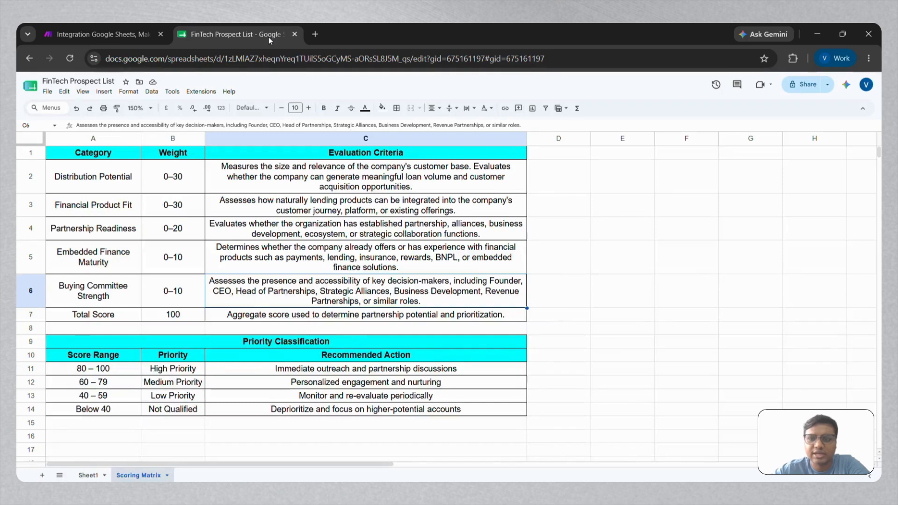
pyautogui.click(85, 474)
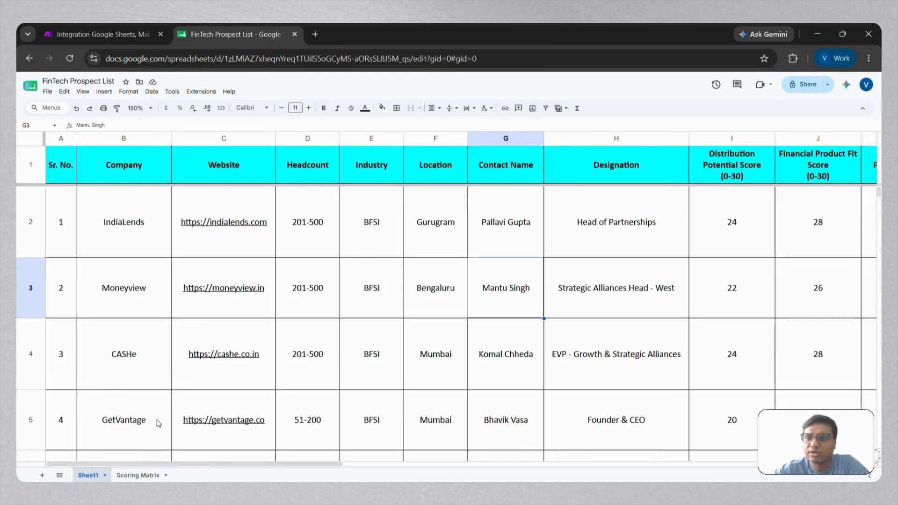
pyautogui.hscroll(10, 394, 331)
pyautogui.hscroll(1, 394, 331)
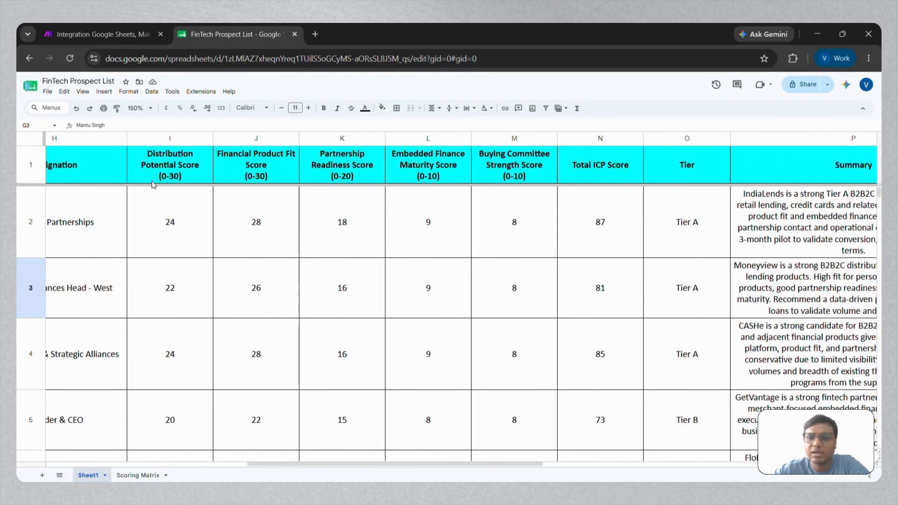
# Review the score, tier, summary and outreach priority columns on Sheet1, and compare them with the agent's Distribution potential score field in Make
pyautogui.hscroll(5, 741, 183)
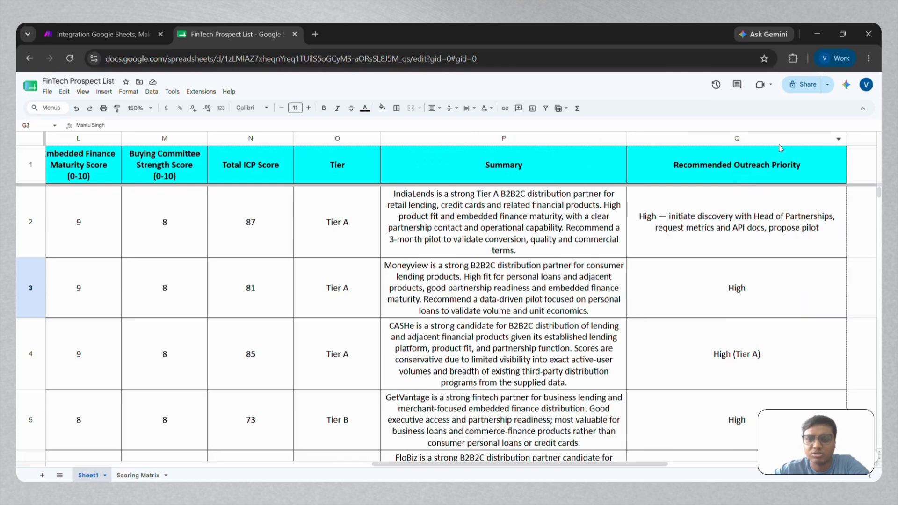
pyautogui.hscroll(-15, 435, 208)
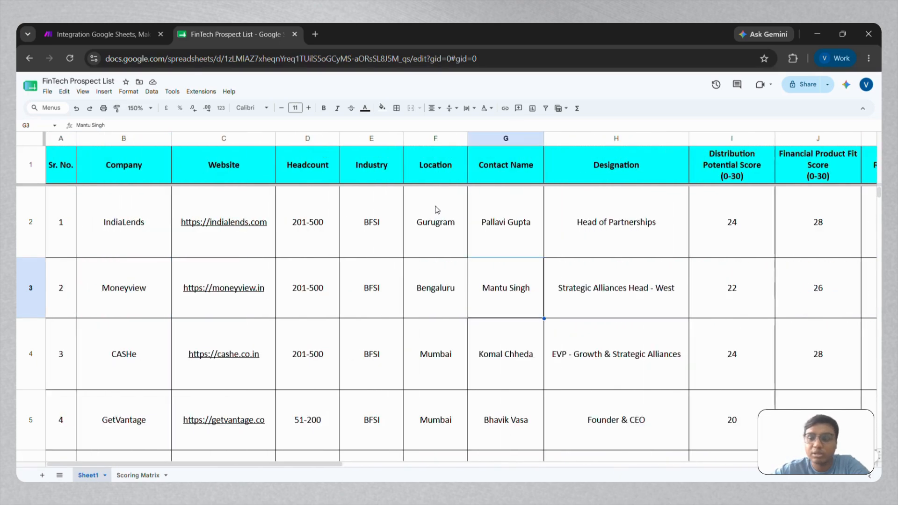
pyautogui.click(124, 38)
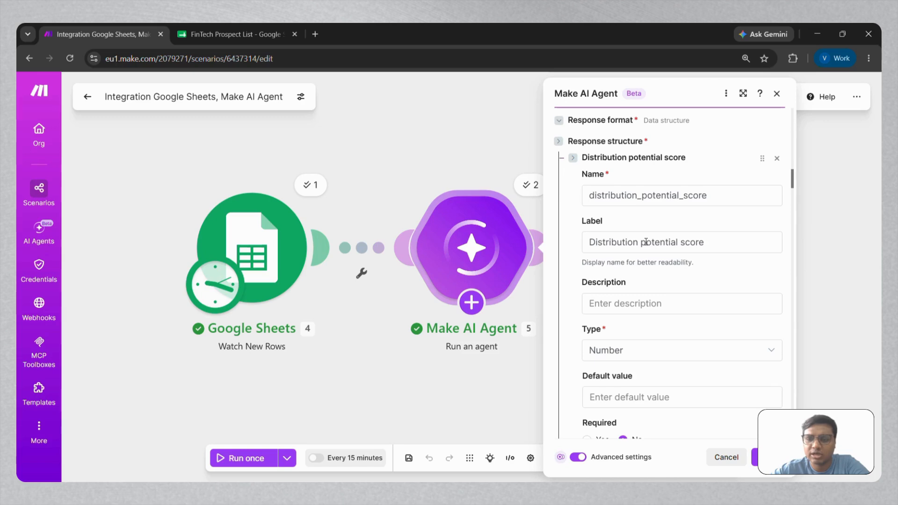
pyautogui.scroll(-1, 646, 242)
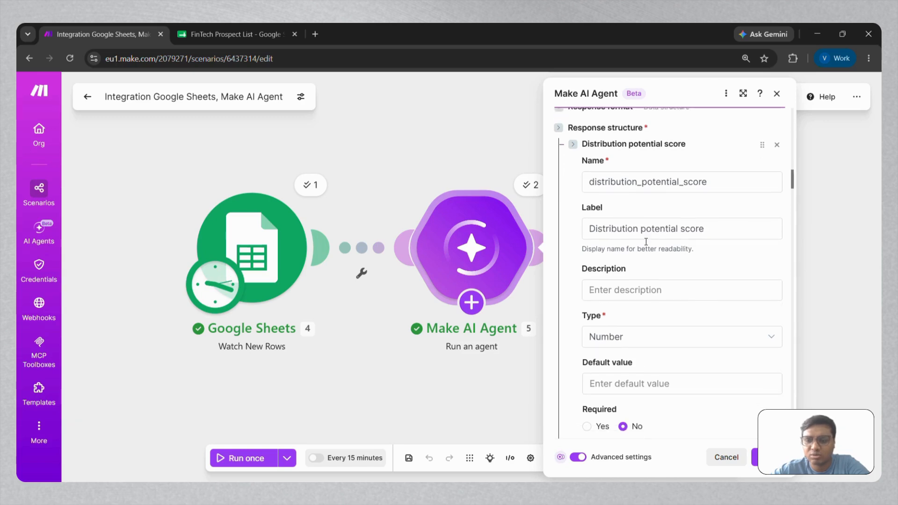
pyautogui.scroll(1, 646, 242)
pyautogui.scroll(-1, 646, 242)
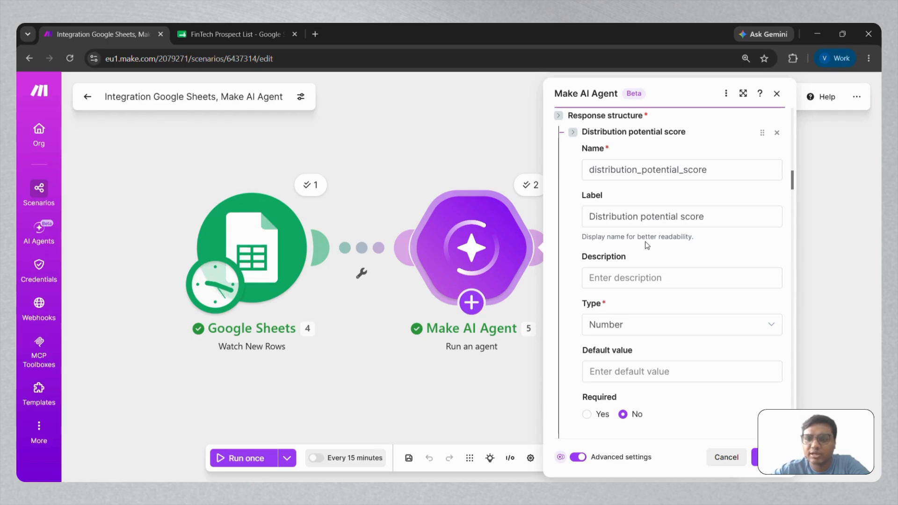
pyautogui.scroll(-1, 647, 245)
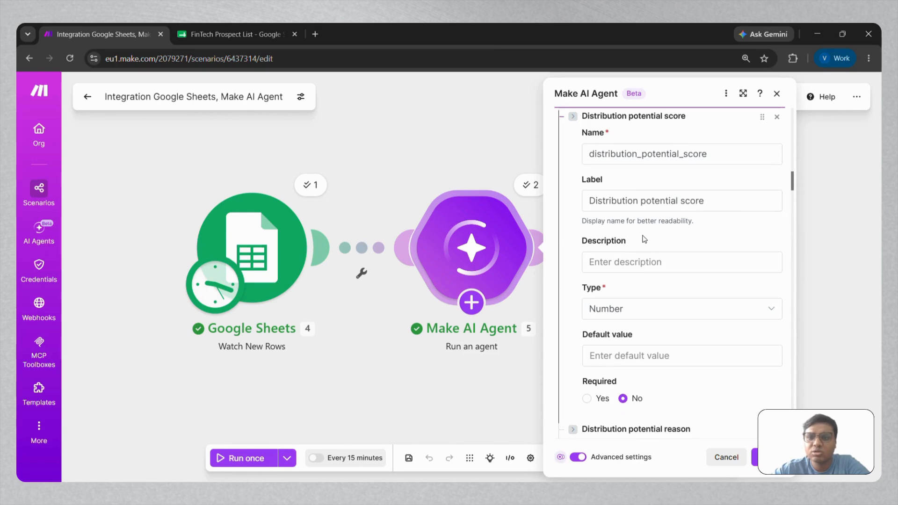
# Collapse the response structure fields from Distribution potential score through Partnership readiness score to view the list, and close the agent's settings
pyautogui.click(574, 116)
pyautogui.click(573, 135)
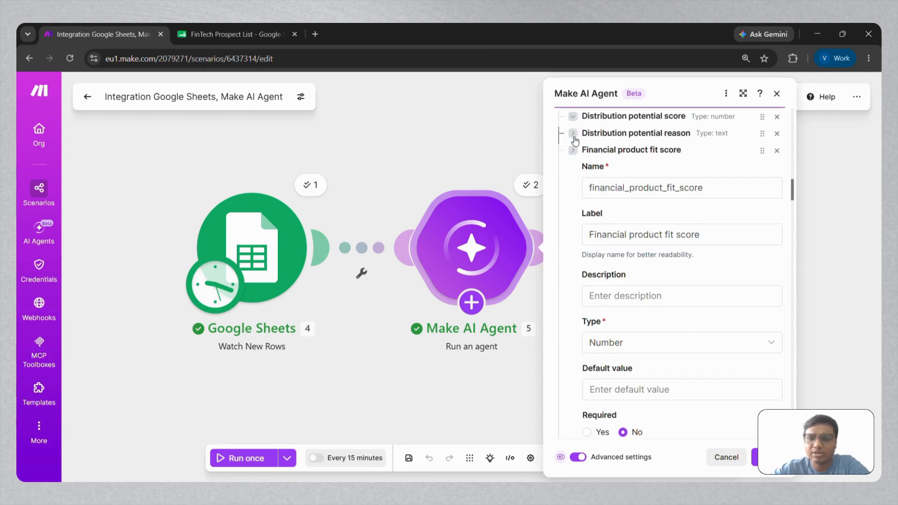
pyautogui.click(574, 151)
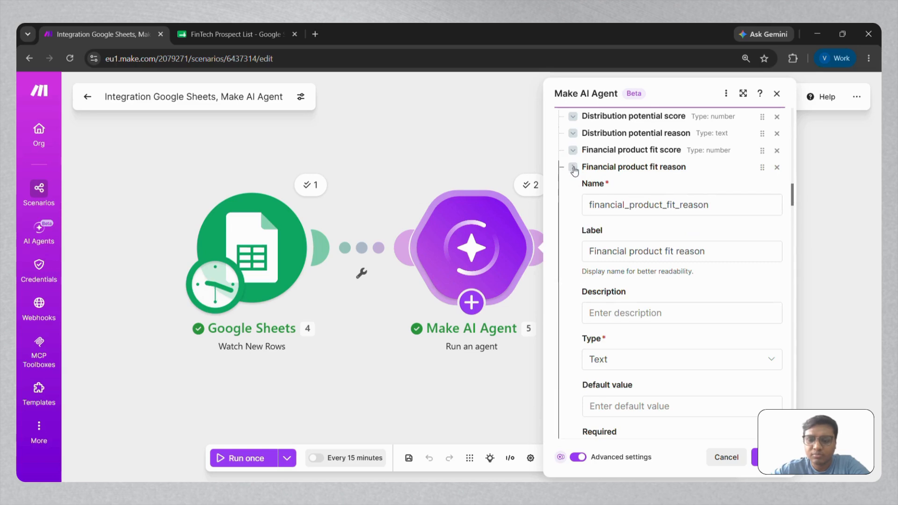
pyautogui.click(574, 168)
pyautogui.click(573, 185)
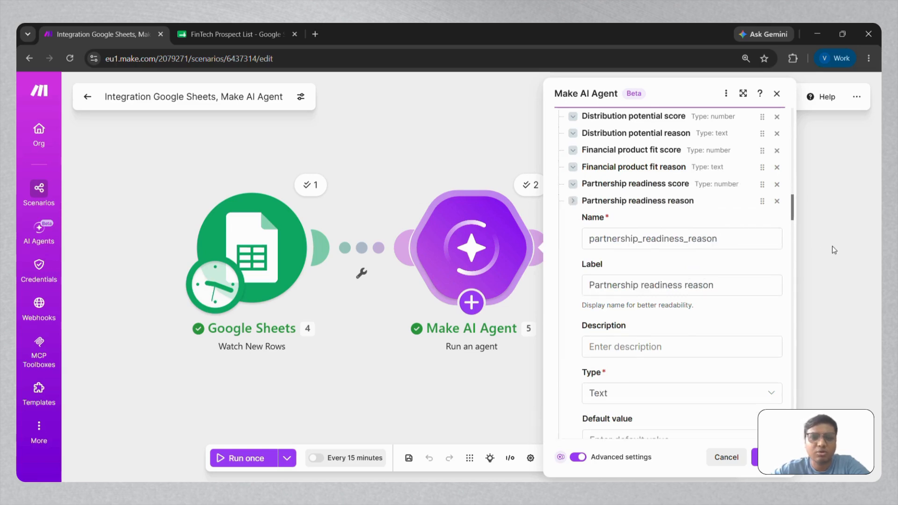
pyautogui.click(834, 250)
# Examine the Update a Row module's spreadsheet, sheet, row number and column header settings
pyautogui.moveTo(486, 224)
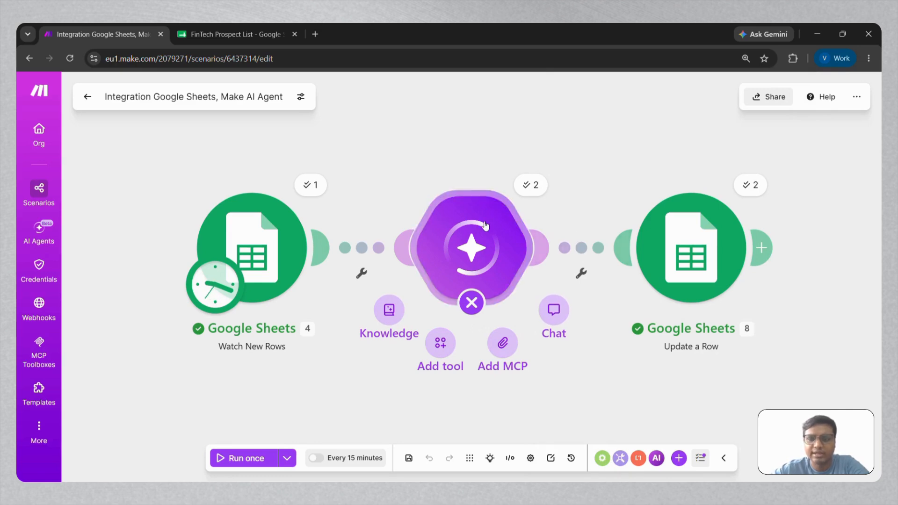
pyautogui.click(699, 237)
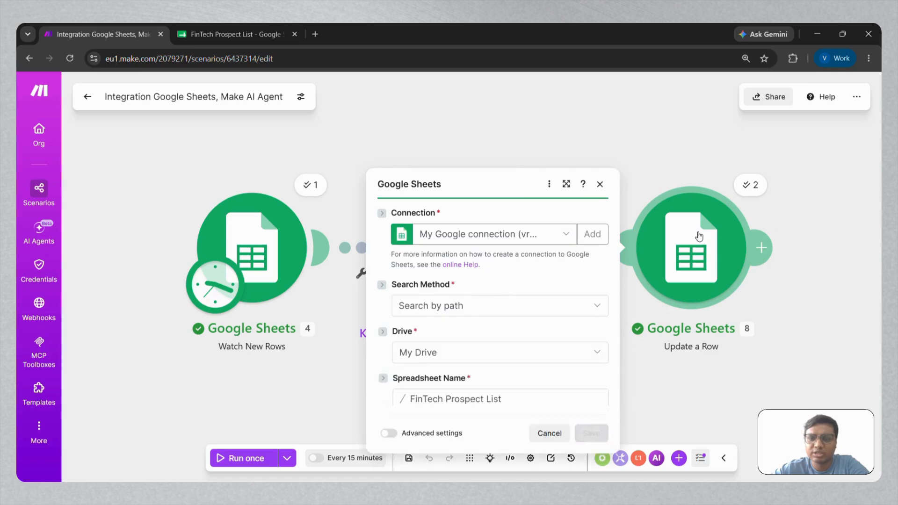
pyautogui.scroll(-2, 542, 325)
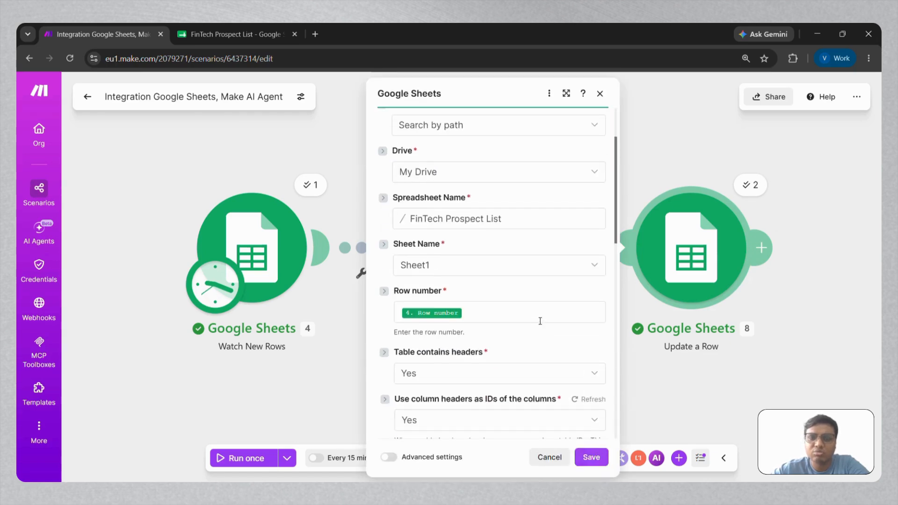
pyautogui.scroll(-3, 540, 321)
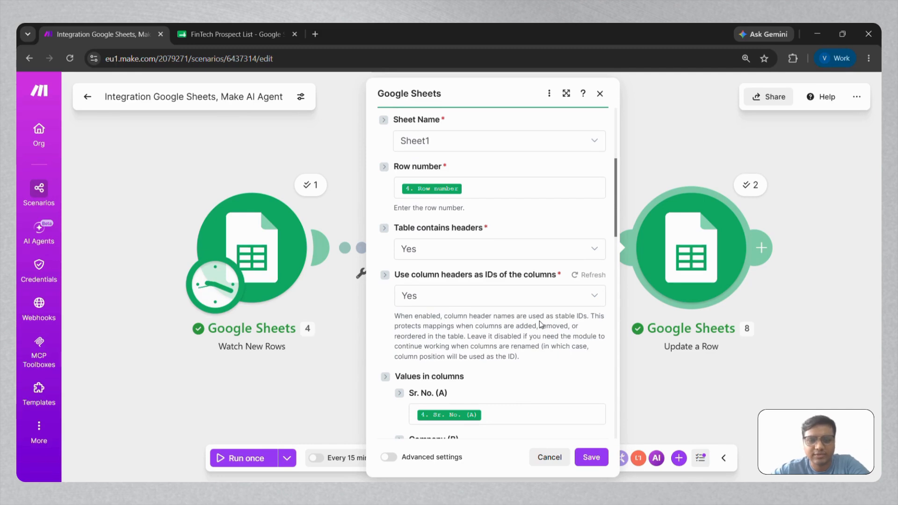
pyautogui.scroll(-1, 542, 325)
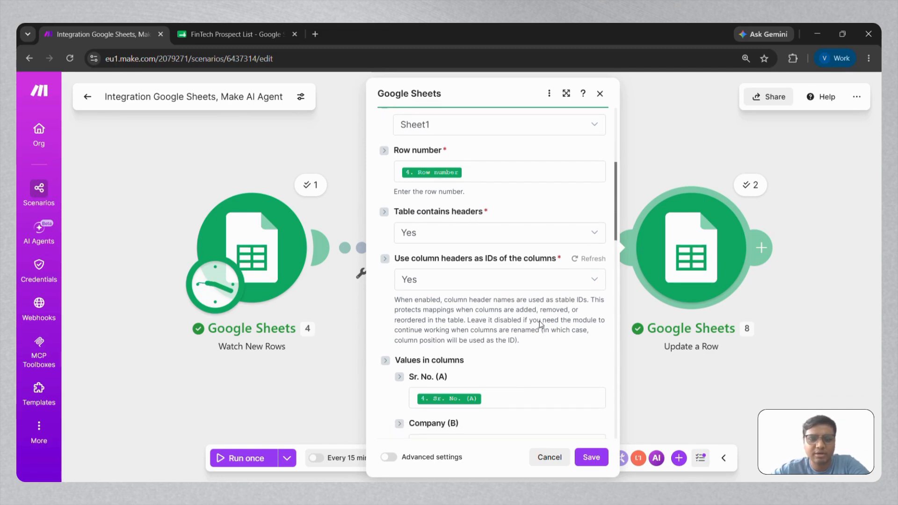
pyautogui.scroll(-1, 542, 325)
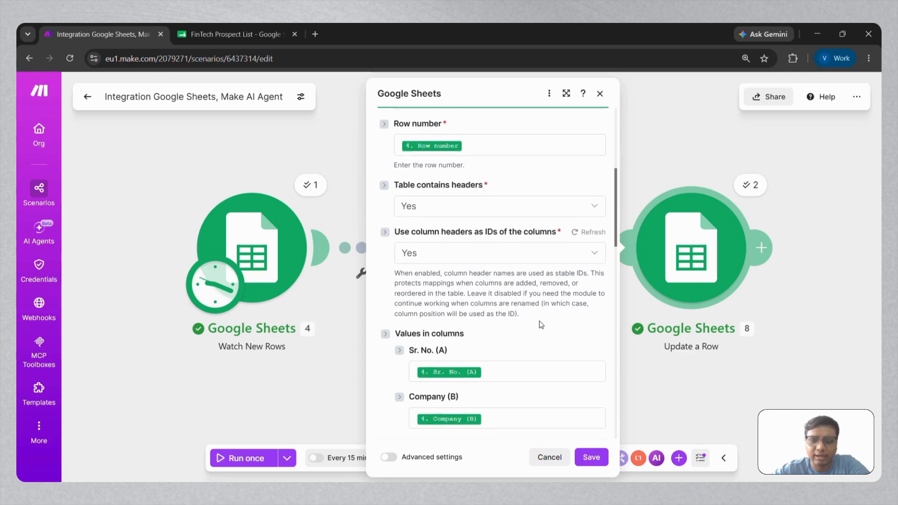
# Examine how the Update a Row module maps the original row data and the agent's JSON response to the sheet columns, and close its settings
pyautogui.scroll(-5, 542, 325)
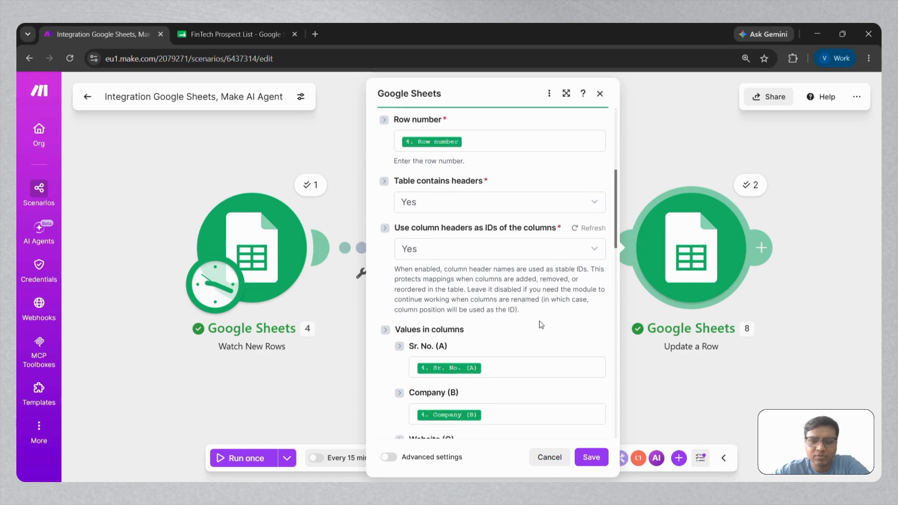
pyautogui.scroll(-10, 542, 324)
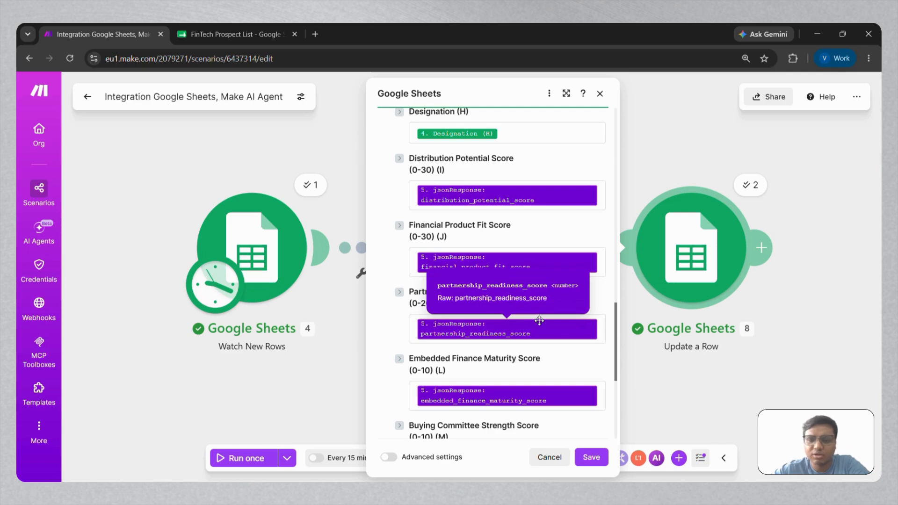
pyautogui.scroll(-3, 539, 321)
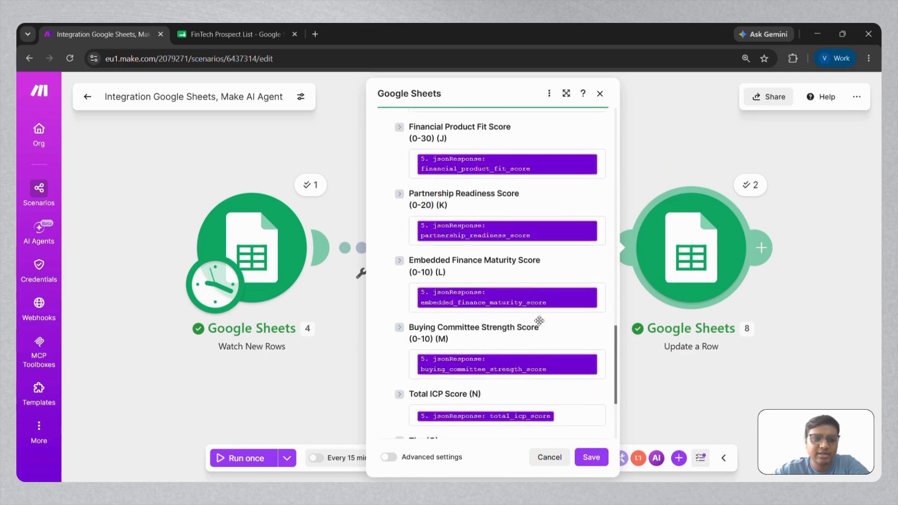
pyautogui.scroll(-2, 542, 324)
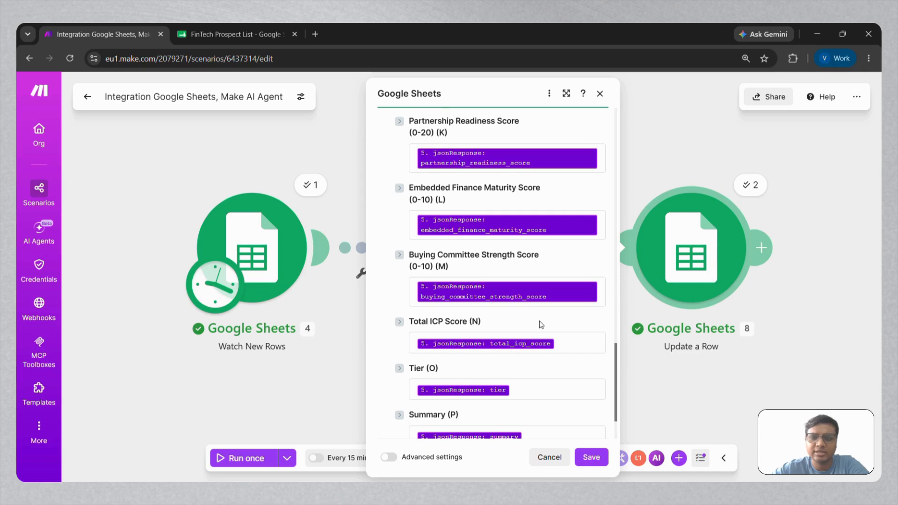
pyautogui.scroll(-1, 542, 325)
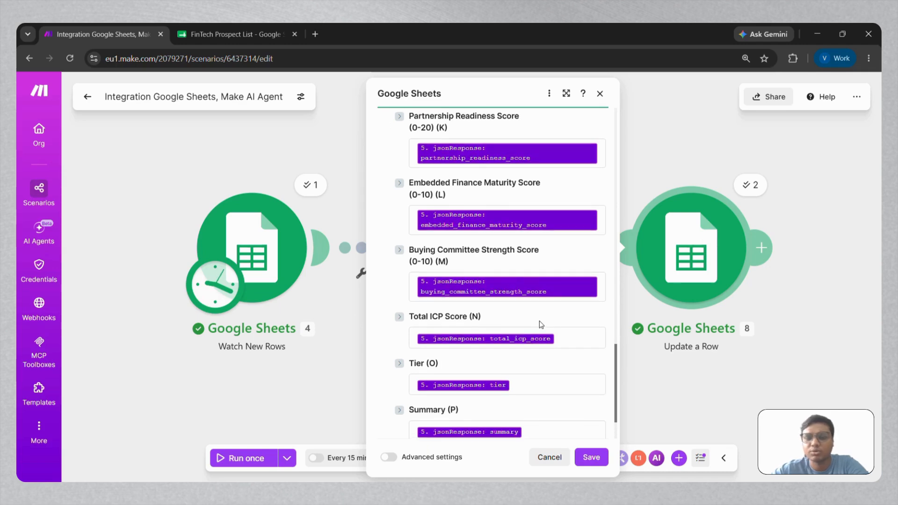
pyautogui.click(730, 402)
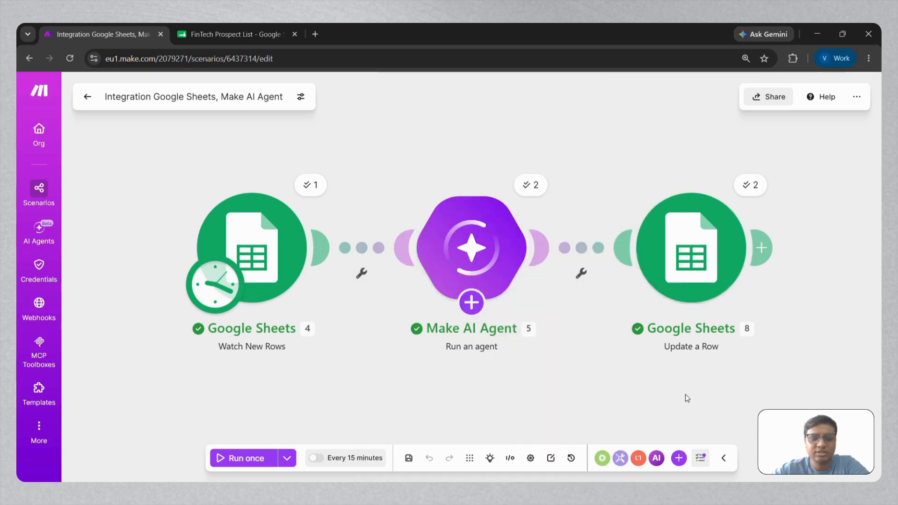
# Run the scenario once, and inspect the scores, tiers, summaries and outreach priorities of the BharatPe and Progcap rows on Sheet1 in Google Sheets
pyautogui.click(244, 459)
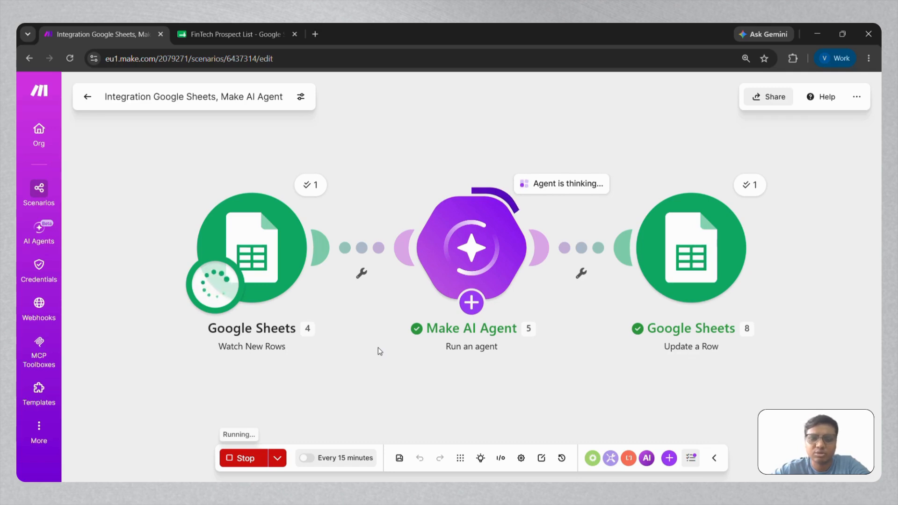
pyautogui.click(237, 33)
pyautogui.hscroll(10, 735, 289)
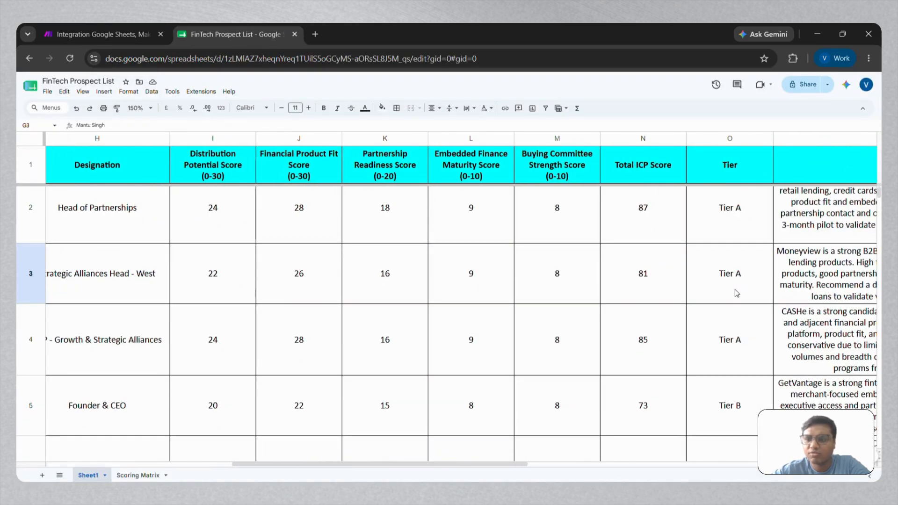
pyautogui.scroll(-5, 734, 290)
pyautogui.scroll(-3, 735, 290)
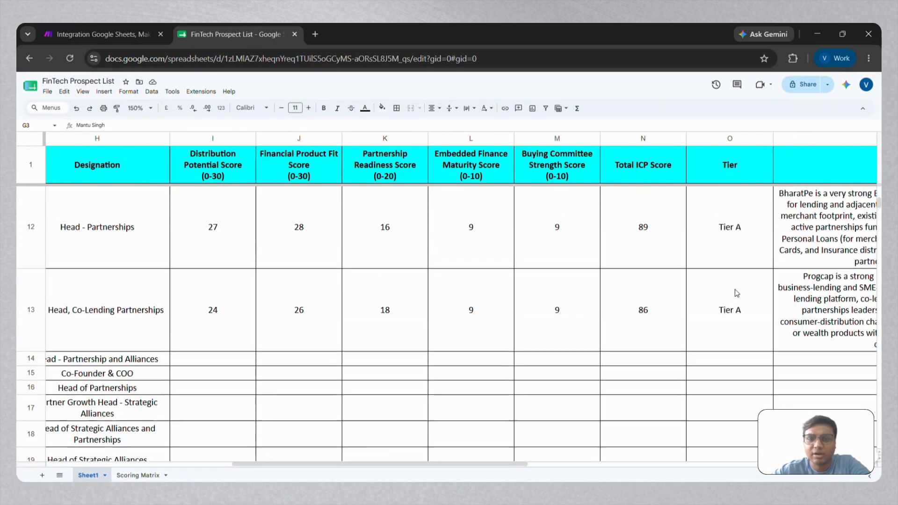
pyautogui.hscroll(8, 735, 290)
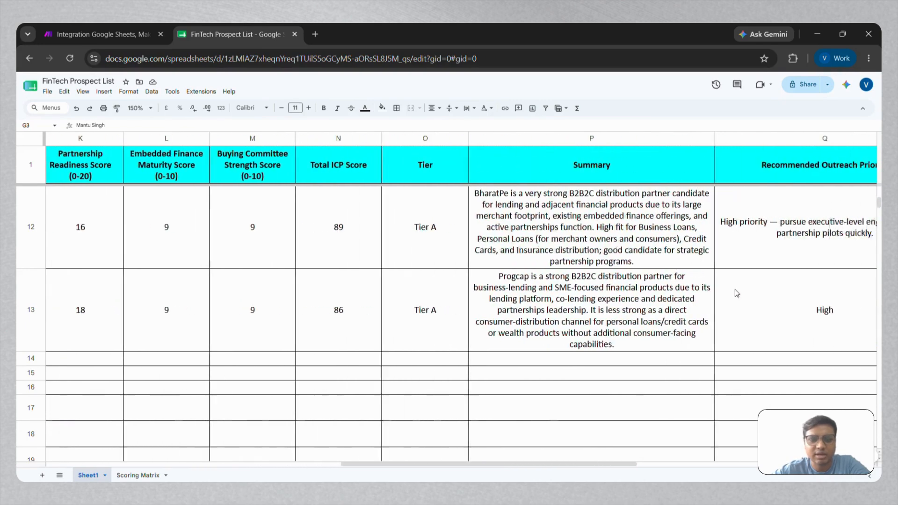
pyautogui.hscroll(-2, 736, 291)
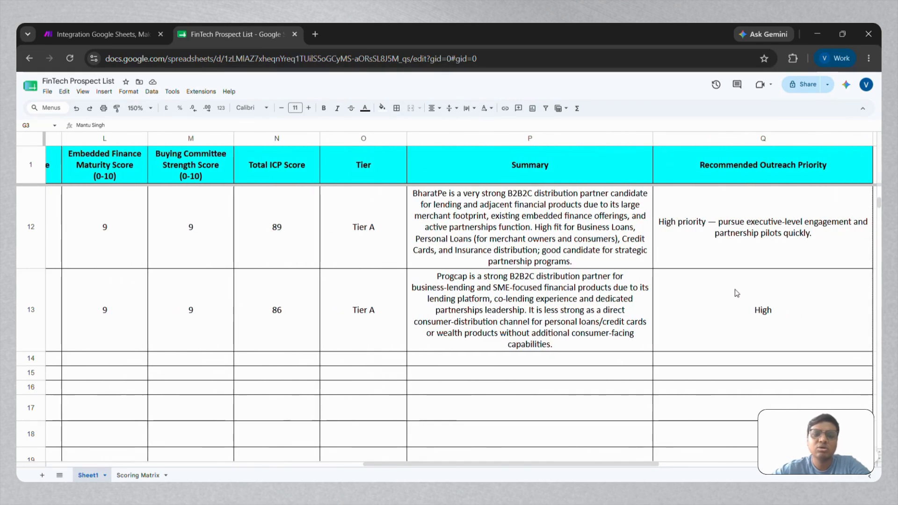
pyautogui.hscroll(-10, 735, 289)
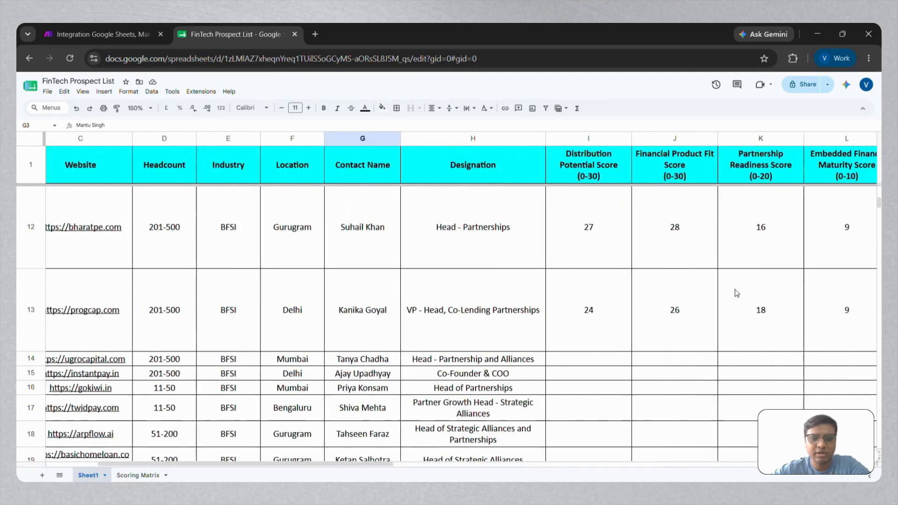
# View the Make AI Agent's Knowledge, tool, MCP and Chat add-on options in Make, and revisit the Scoring Matrix sheet for reference
pyautogui.click(148, 37)
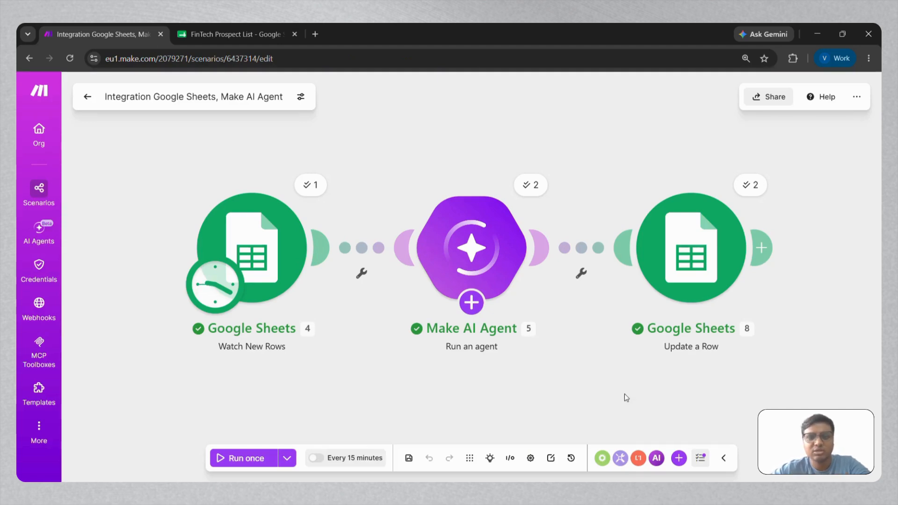
pyautogui.click(472, 302)
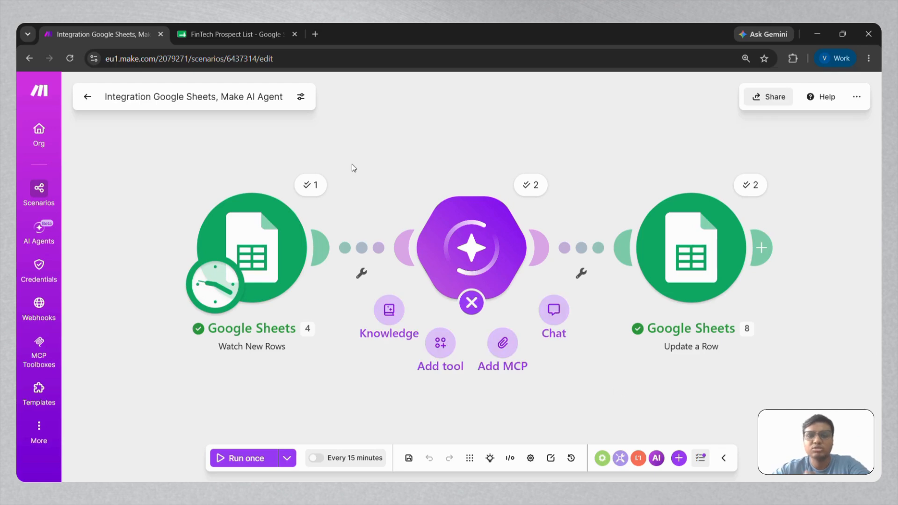
pyautogui.click(351, 163)
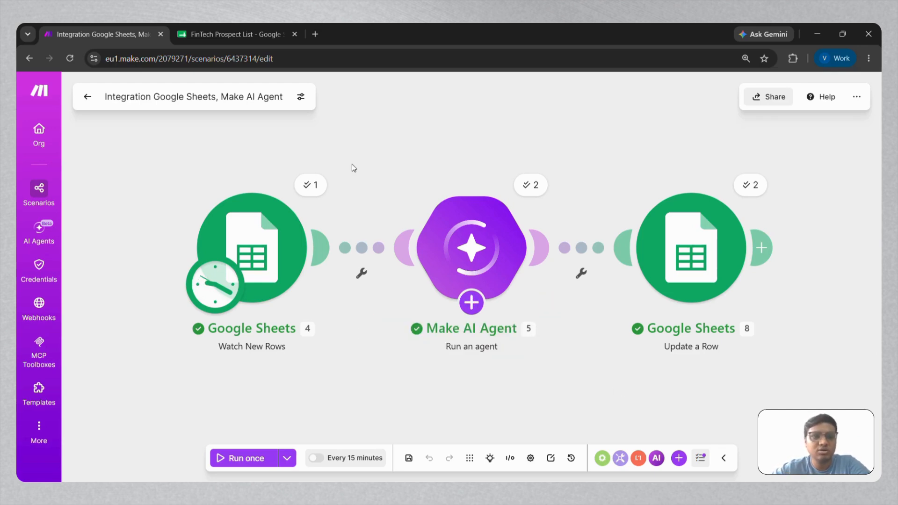
pyautogui.click(234, 34)
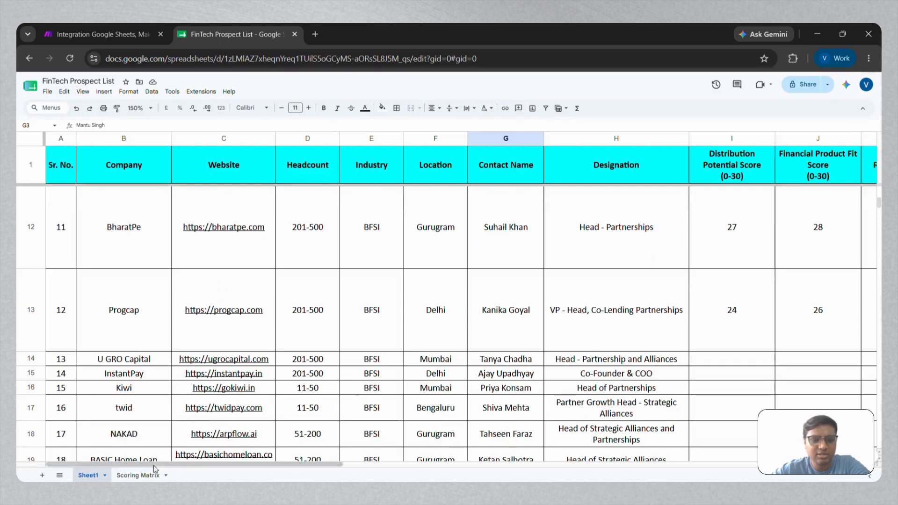
pyautogui.click(143, 475)
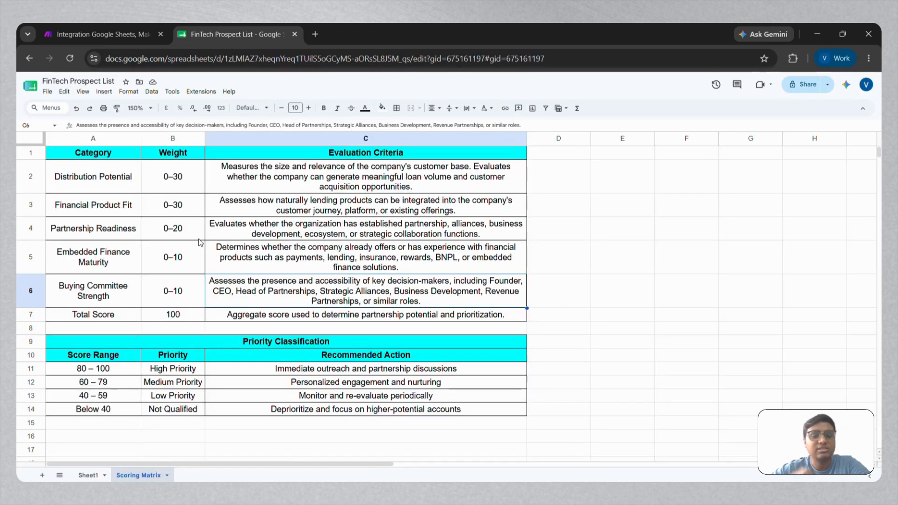
pyautogui.click(135, 38)
pyautogui.click(472, 303)
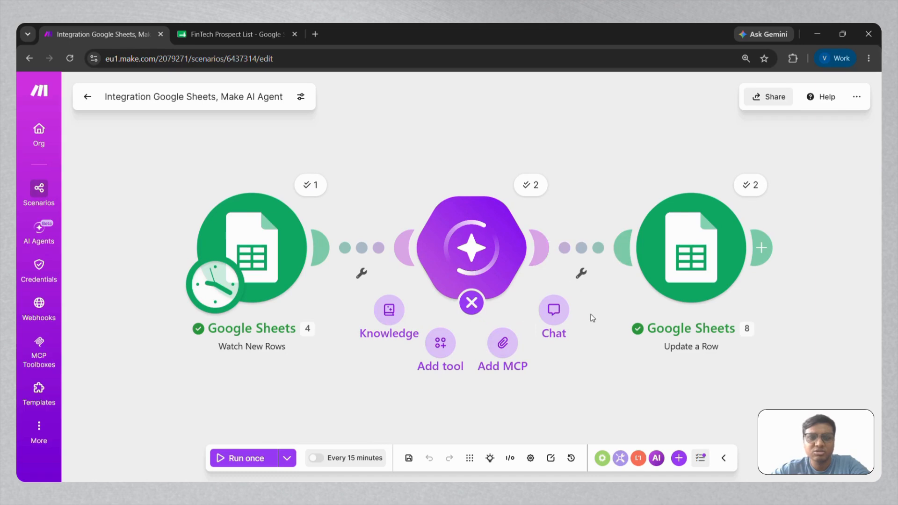
pyautogui.click(629, 375)
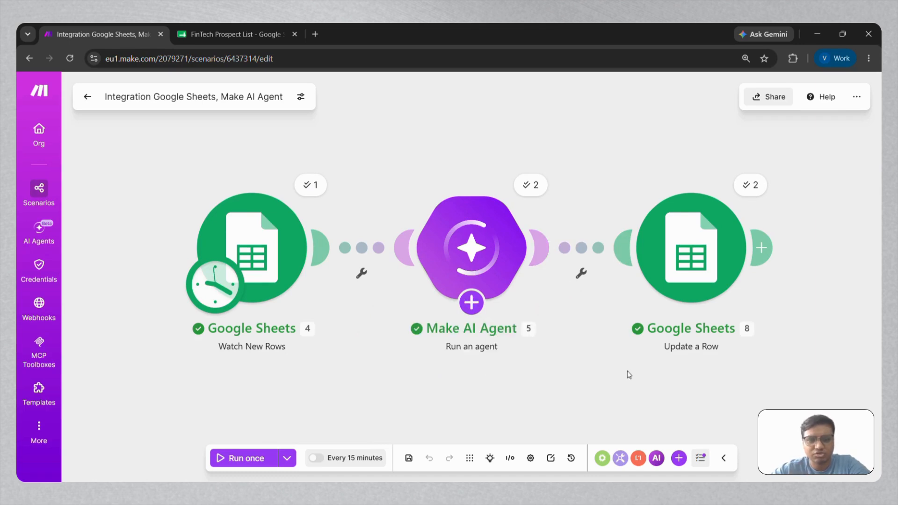